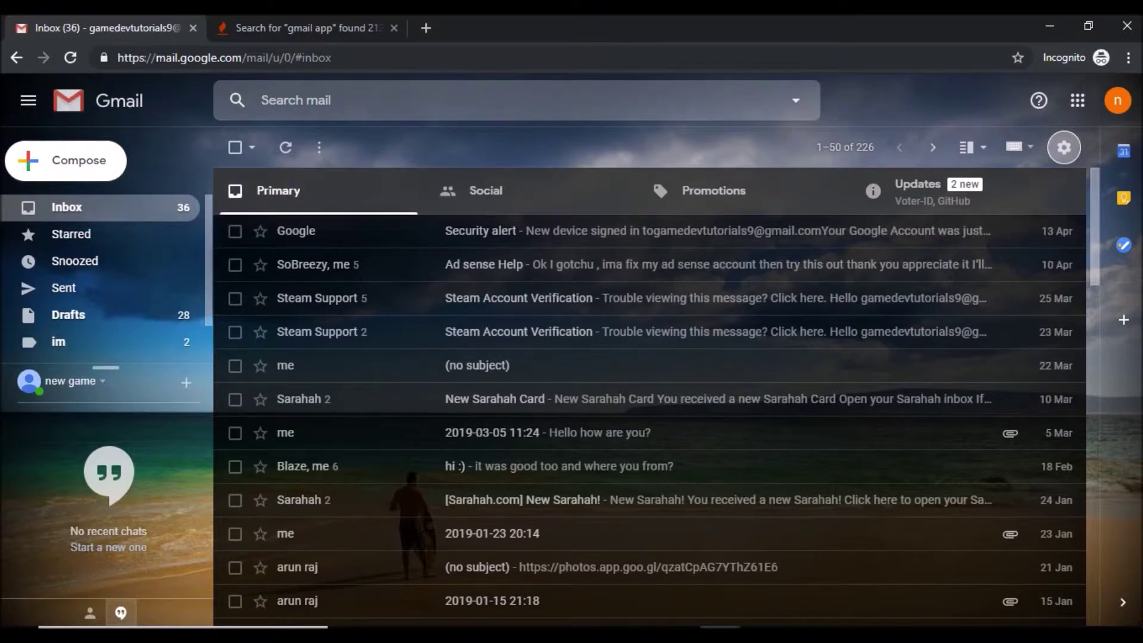
Step: Open the Settings gear's quick settings list in the Gmail inbox
{"action": "left_click", "coordinate": [1064, 149]}
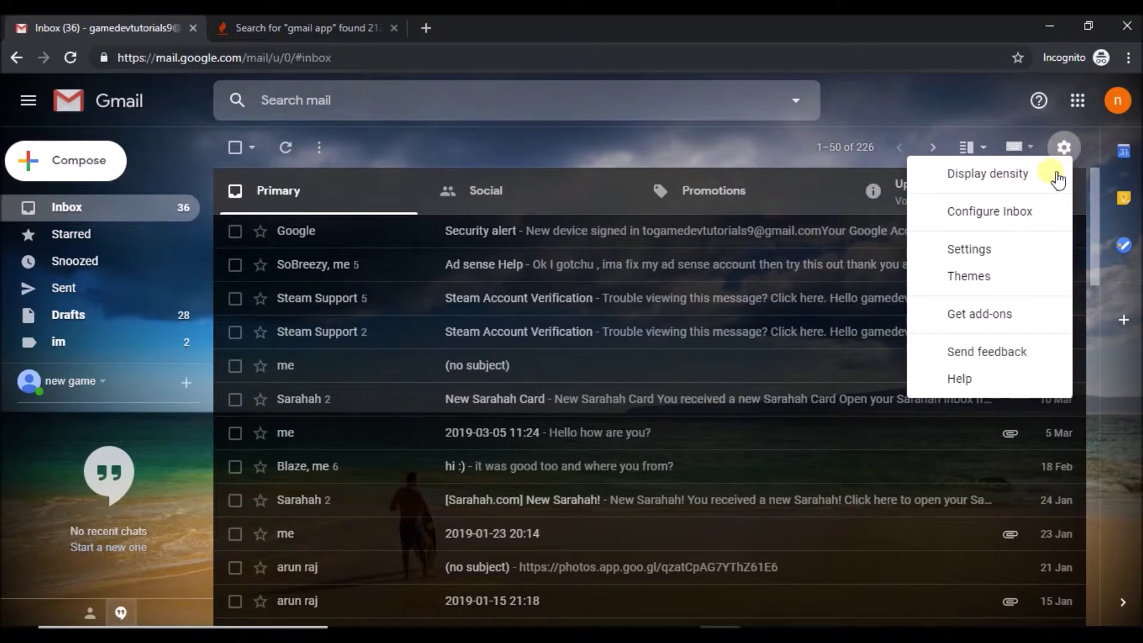
Step: Open Themes, browse My photos for a background, and start a new browser tab
{"action": "left_click", "coordinate": [975, 278]}
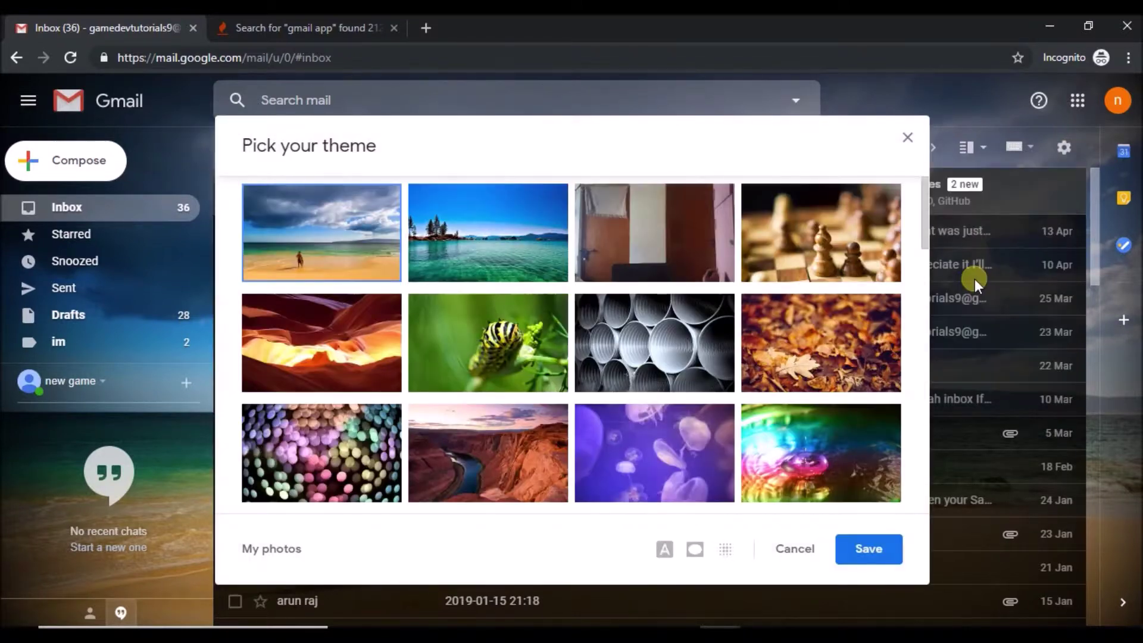
{"action": "left_click", "coordinate": [272, 552]}
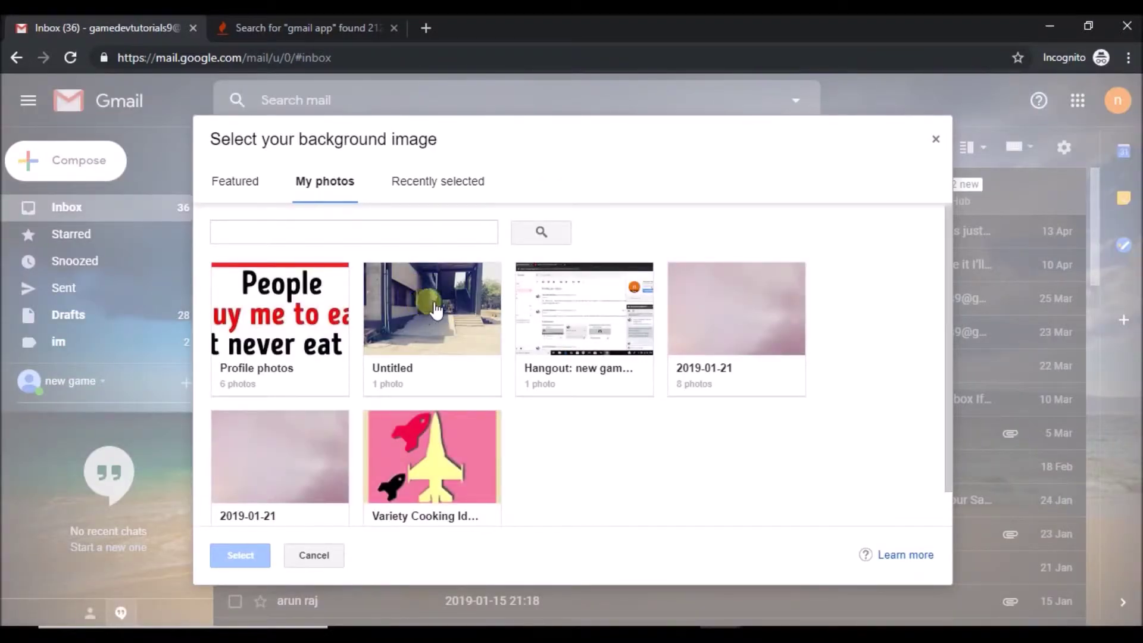
{"action": "left_click", "coordinate": [429, 26]}
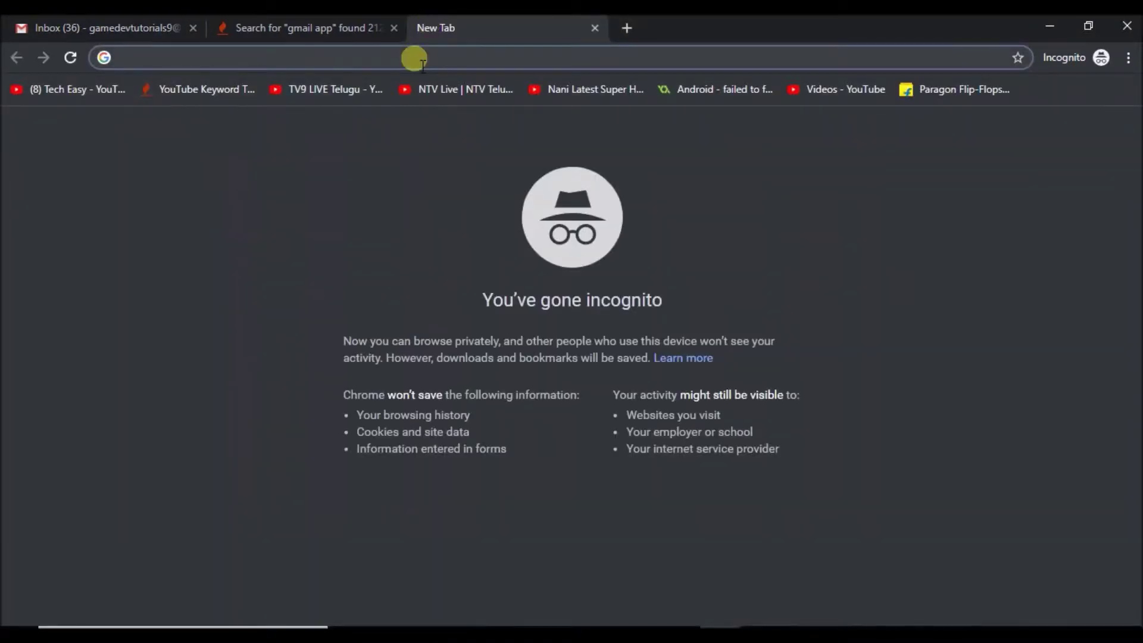
Step: Go to photos.google.com in the new tab
{"action": "type", "text": "photo"}
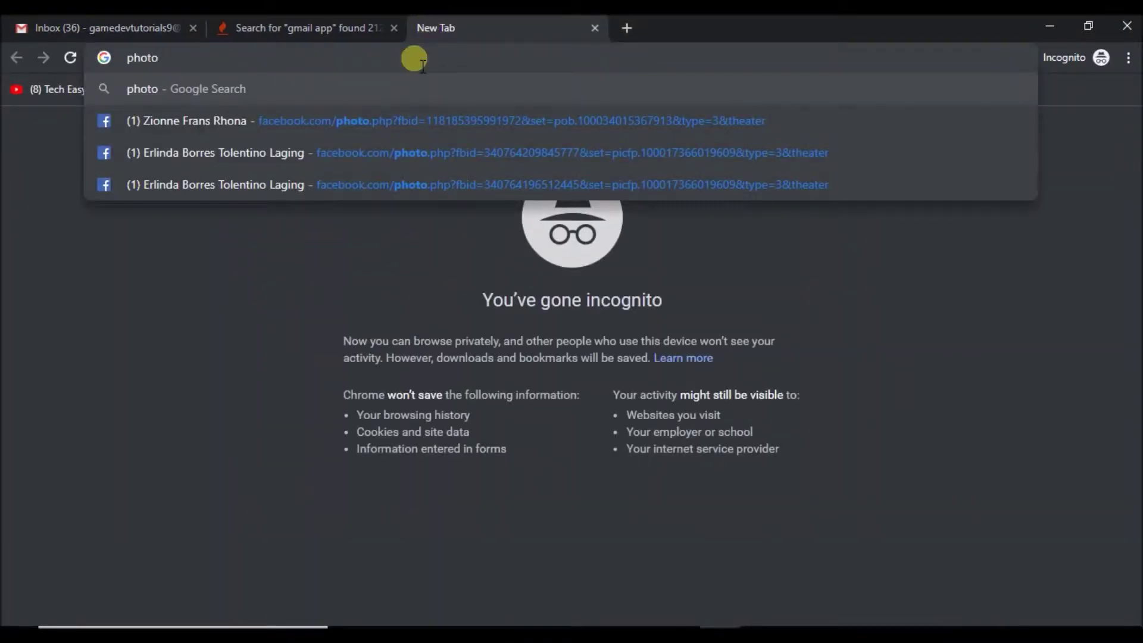
{"action": "type", "text": "s.ggo"}
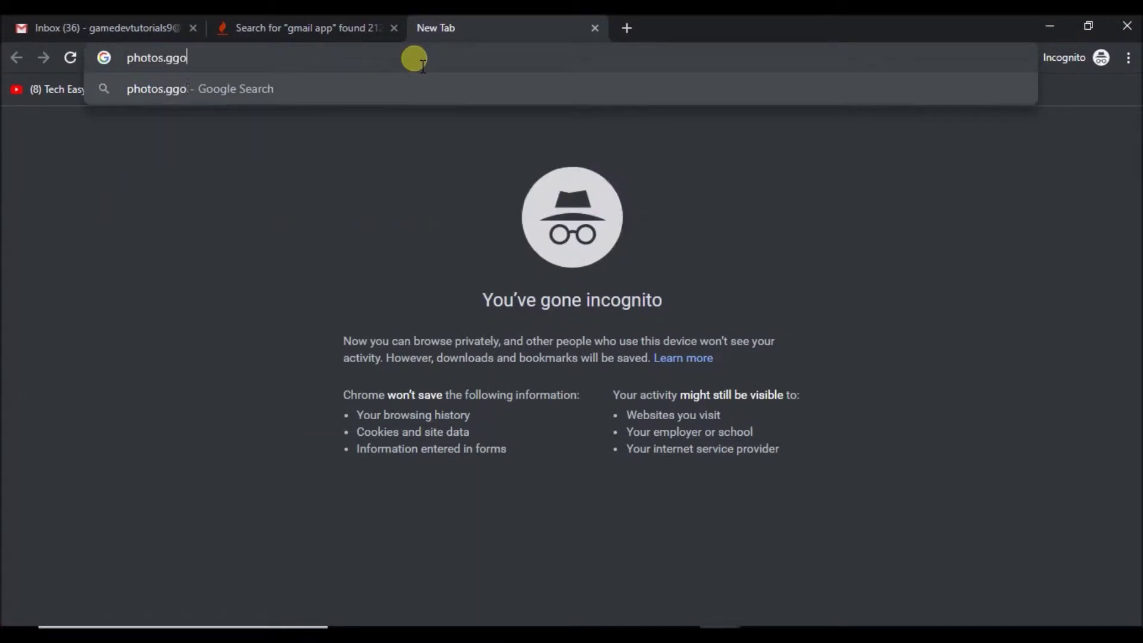
{"action": "key", "text": "BackSpace"}
{"action": "key", "text": "BackSpace"}
{"action": "type", "text": "oog"}
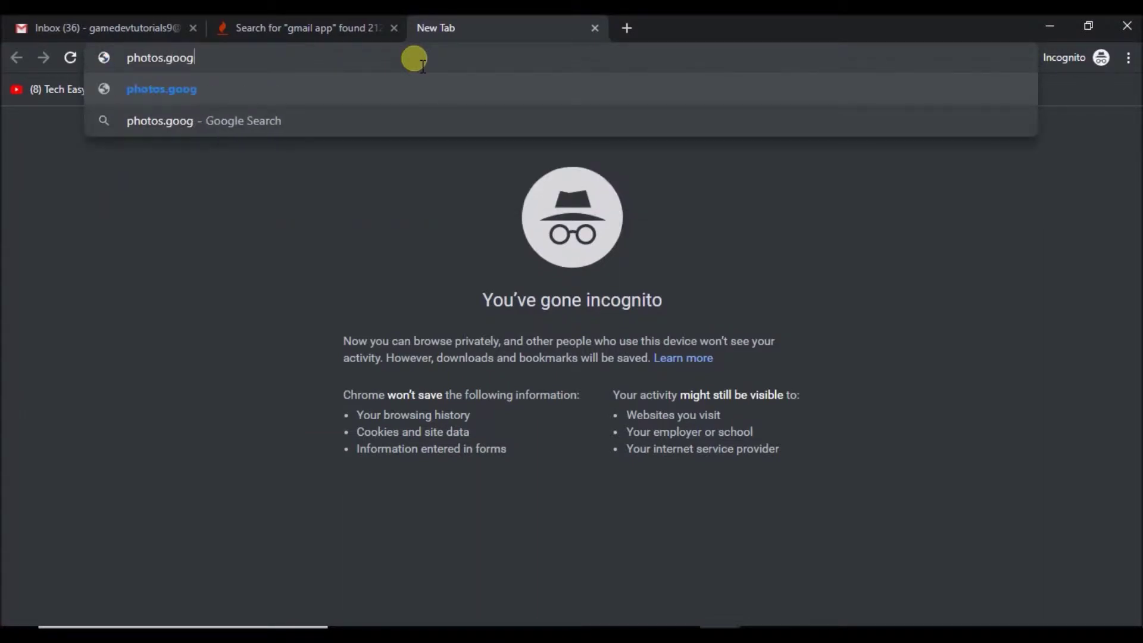
{"action": "type", "text": "le.vc"}
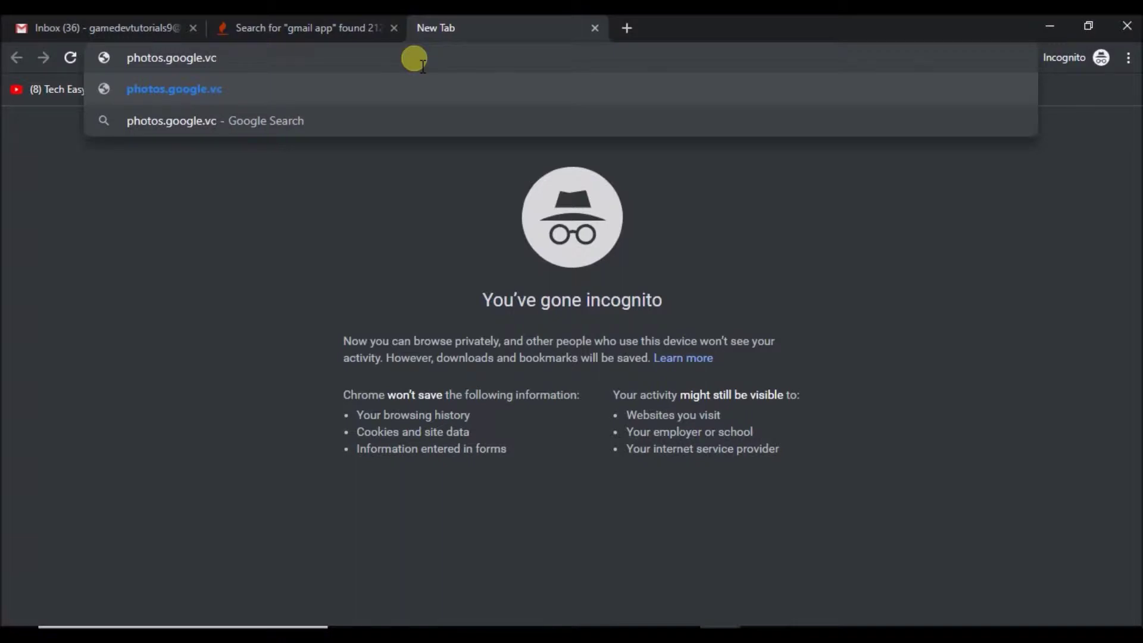
{"action": "key", "text": "BackSpace"}
{"action": "key", "text": "BackSpace"}
{"action": "type", "text": "com"}
{"action": "key", "text": "Return"}
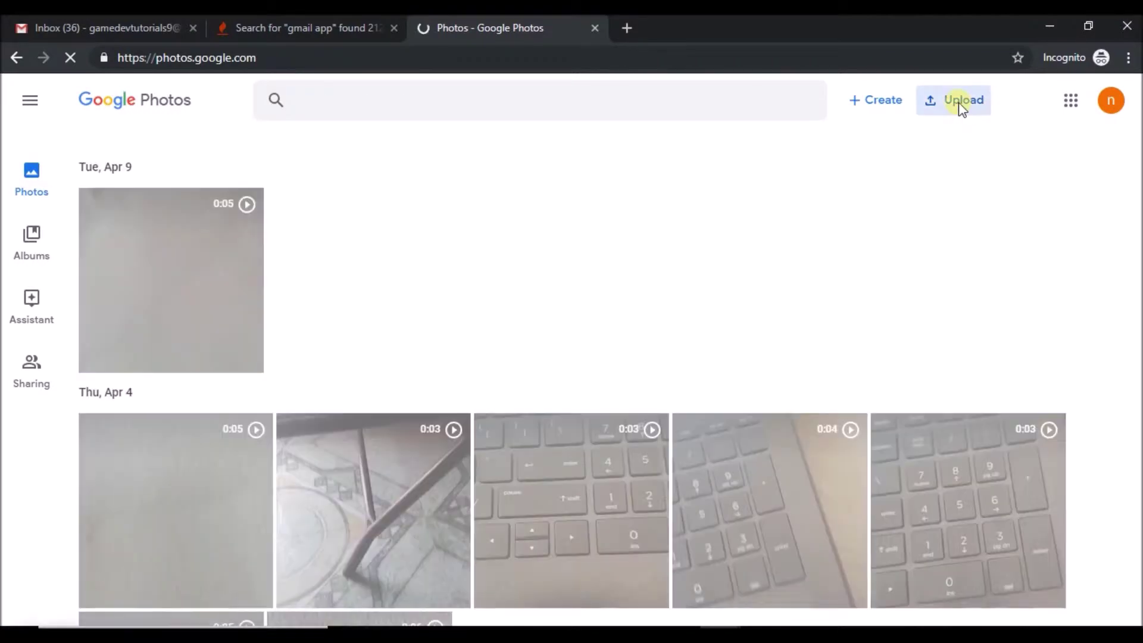
Step: Upload the bitmoji HELLO image from the Desktop to Google Photos
{"action": "left_click", "coordinate": [960, 104]}
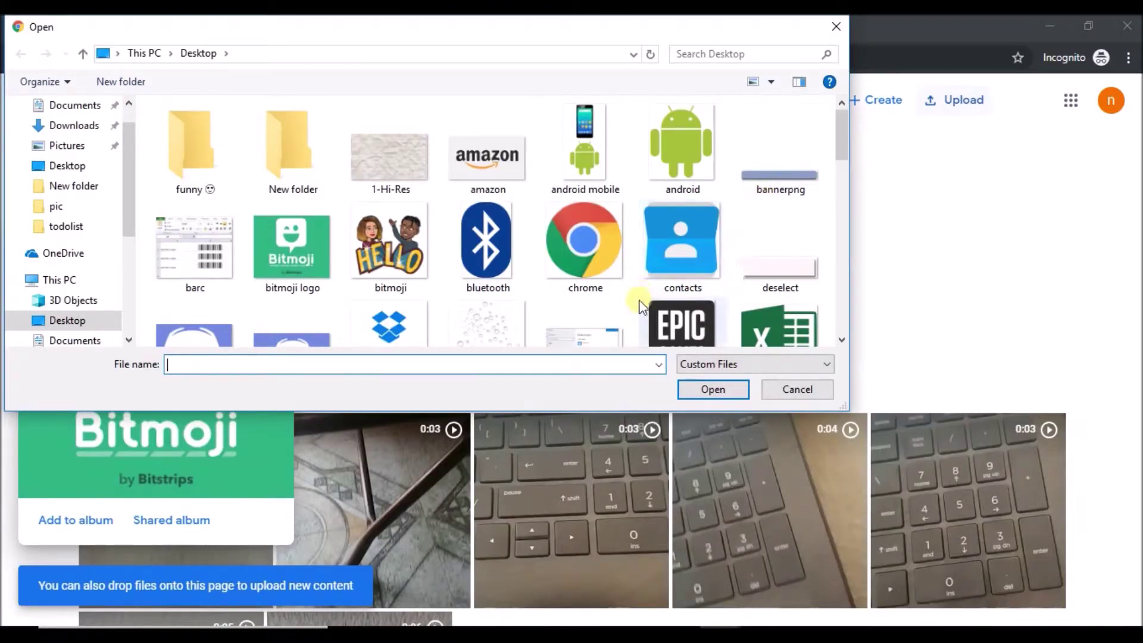
{"action": "mouse_move", "coordinate": [840, 130]}
{"action": "left_mouse_down"}
{"action": "mouse_move", "coordinate": [863, 324]}
{"action": "mouse_move", "coordinate": [848, 134]}
{"action": "left_mouse_up"}
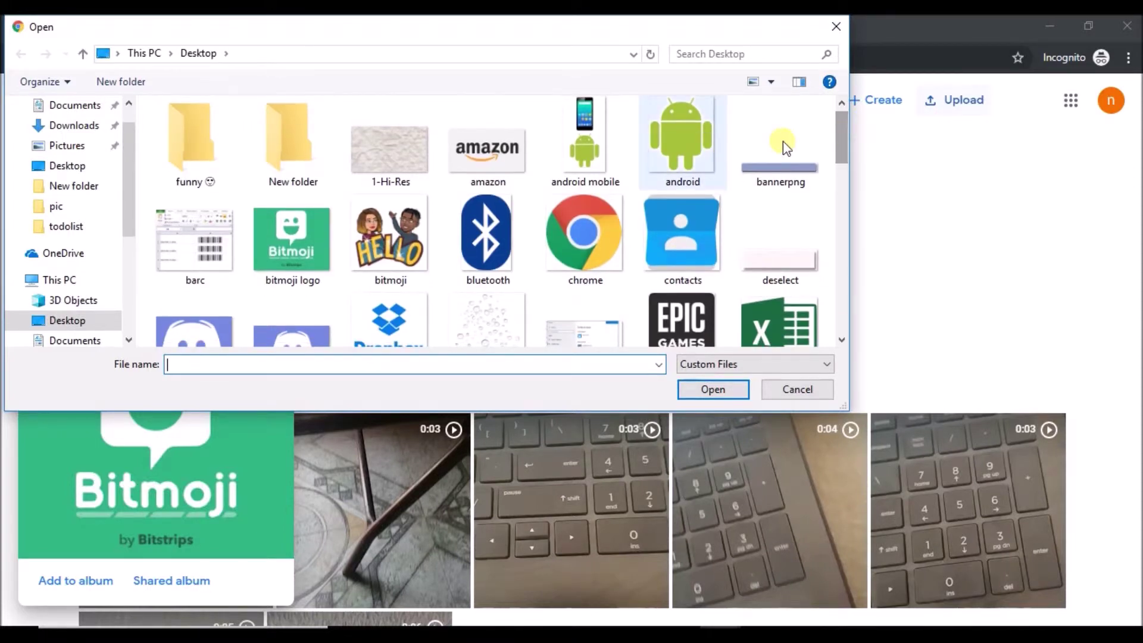
{"action": "left_click", "coordinate": [387, 233]}
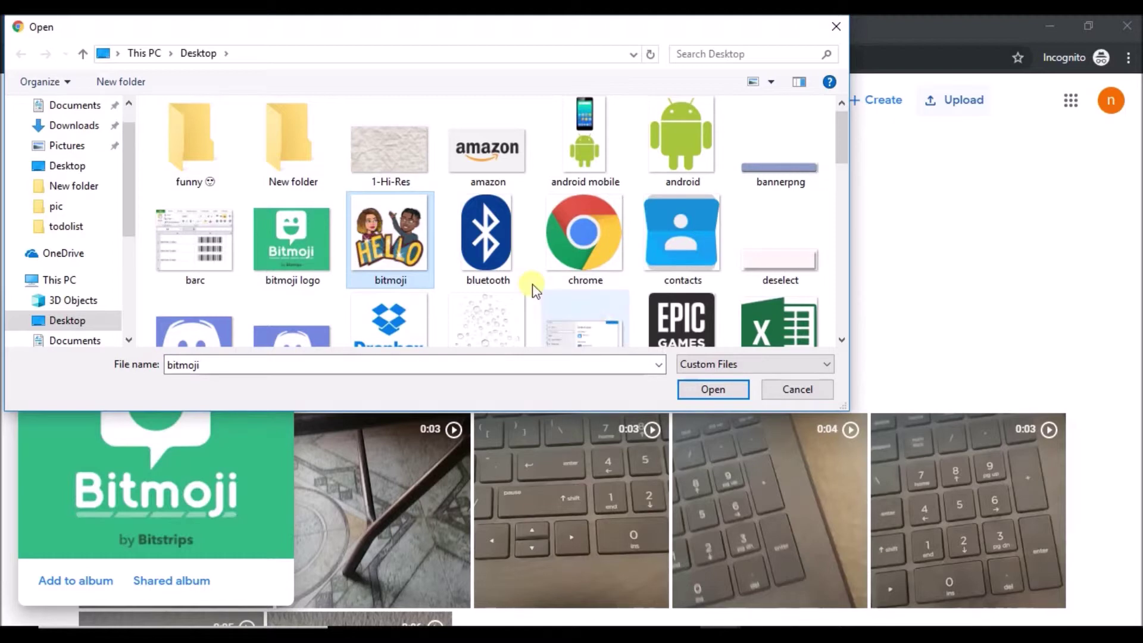
{"action": "left_click", "coordinate": [705, 390]}
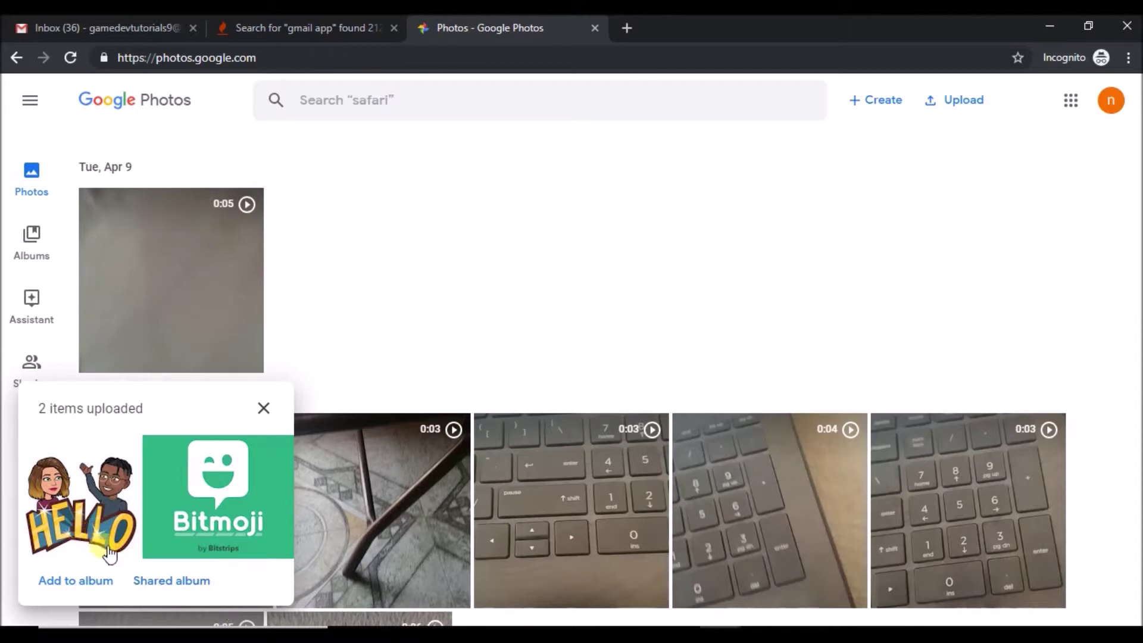
Step: Put the uploaded pictures in a new shared album titled 'tutorial for keeping our own pic'
{"action": "left_click", "coordinate": [184, 581]}
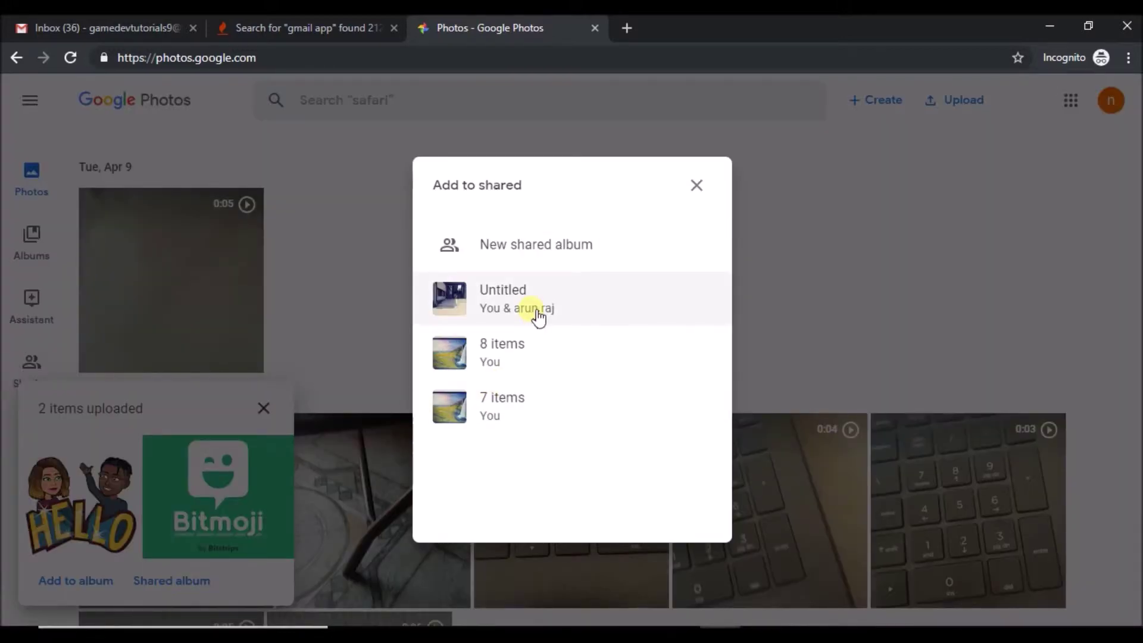
{"action": "left_click", "coordinate": [552, 250]}
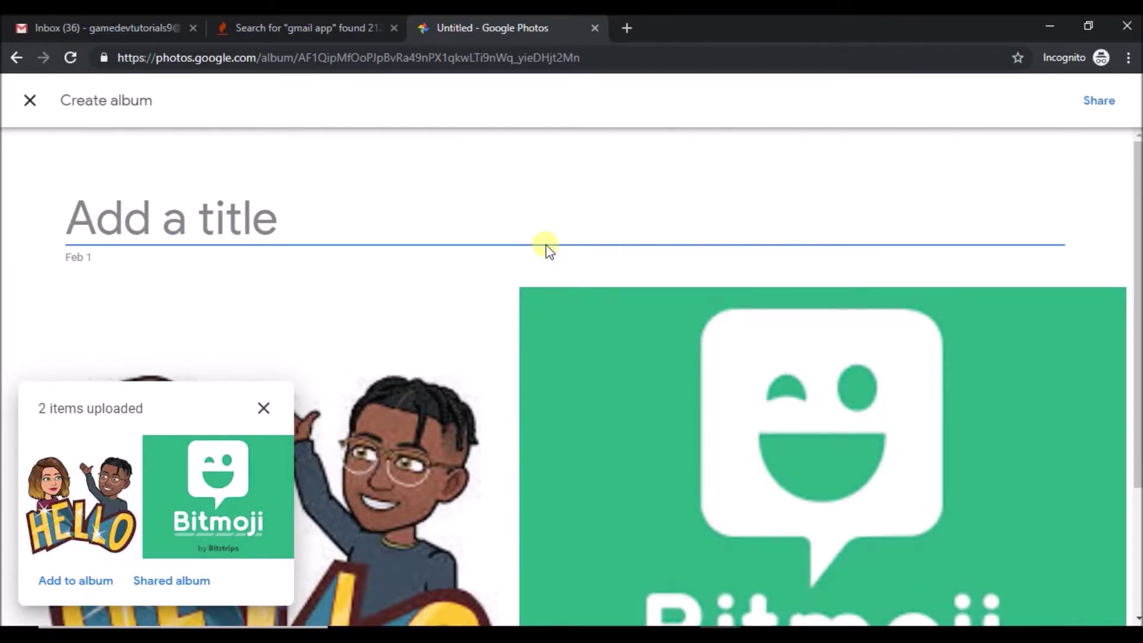
{"action": "type", "text": "tuto"}
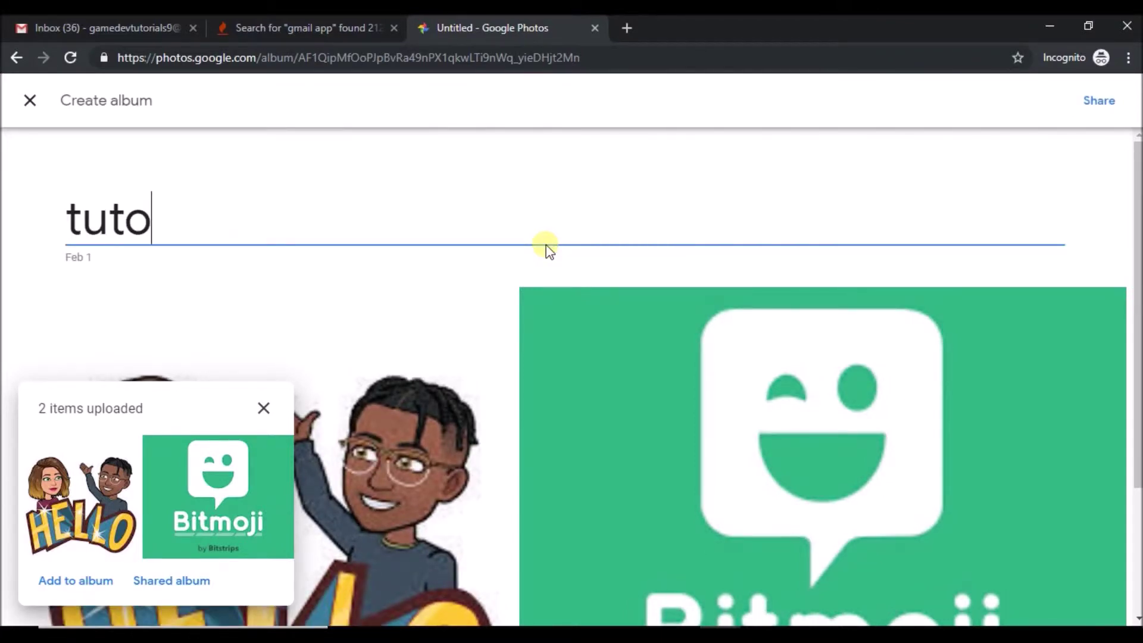
{"action": "type", "text": "rial fo"}
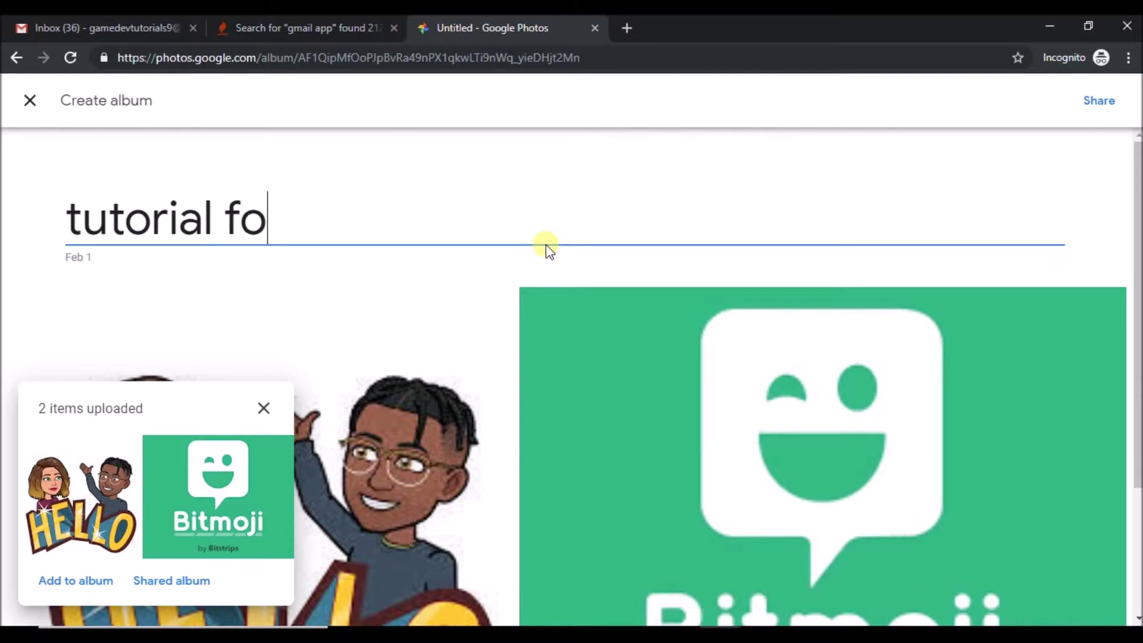
{"action": "type", "text": "r keeping popu"}
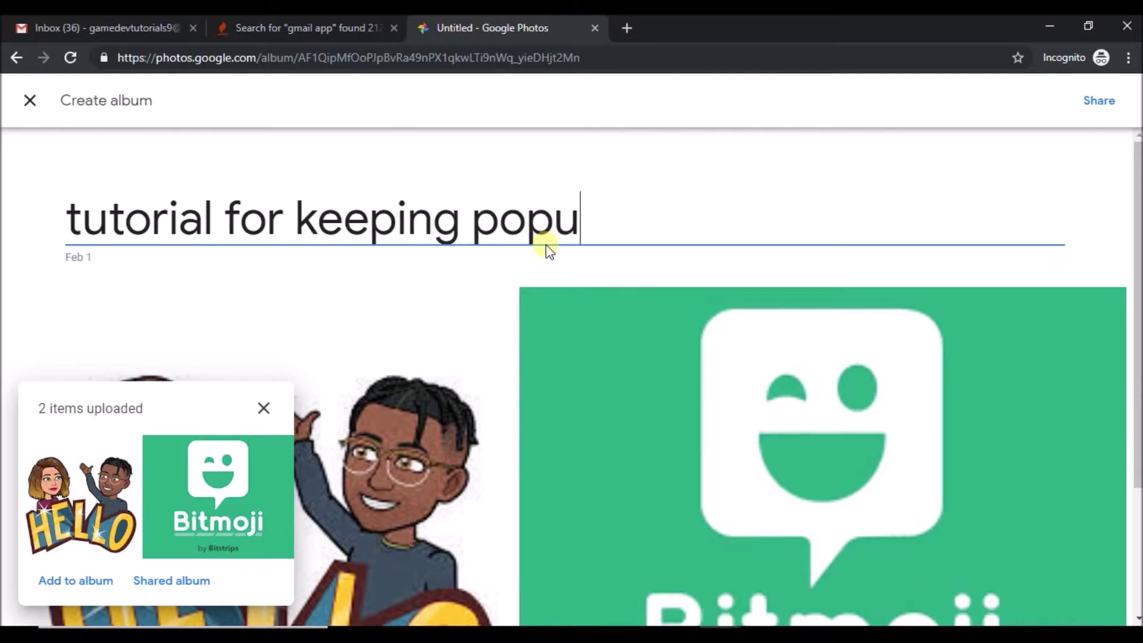
{"action": "key", "text": "BackSpace"}
{"action": "key", "text": "BackSpace"}
{"action": "key", "text": "BackSpace"}
{"action": "key", "text": "BackSpace"}
{"action": "type", "text": "our "}
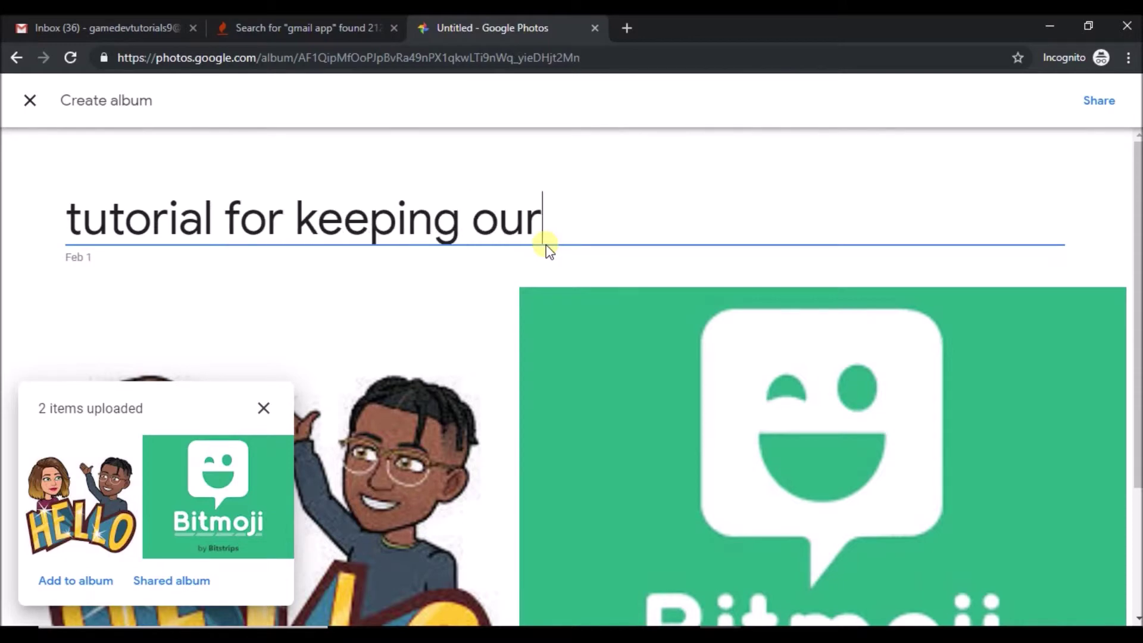
{"action": "type", "text": "own pic"}
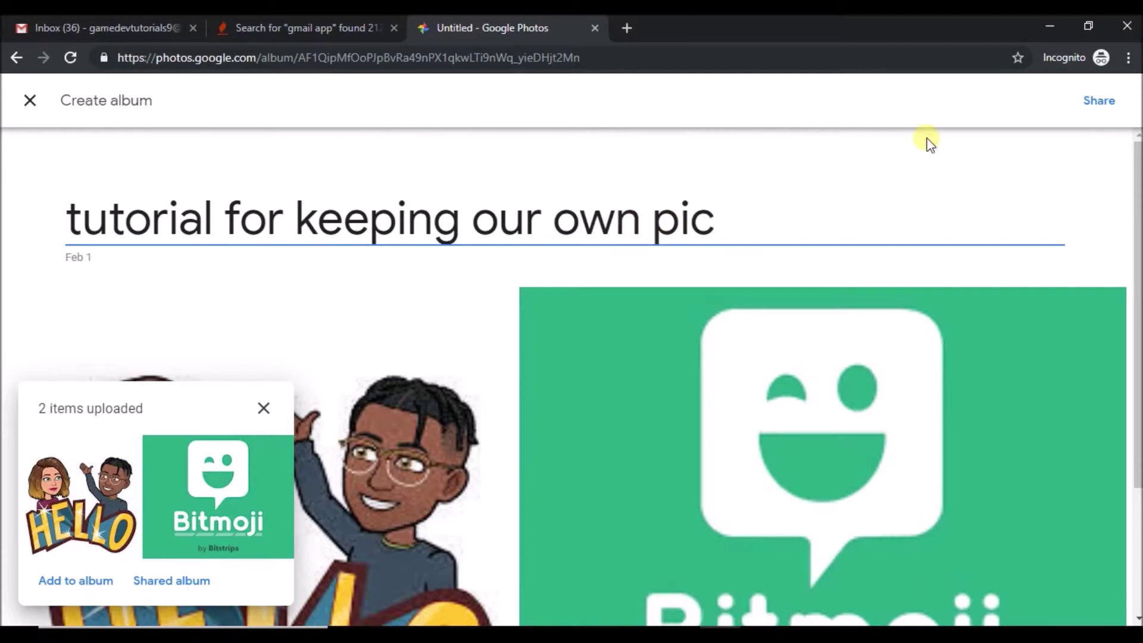
Step: Share the album with the suggested contact and send it
{"action": "left_click", "coordinate": [1088, 113]}
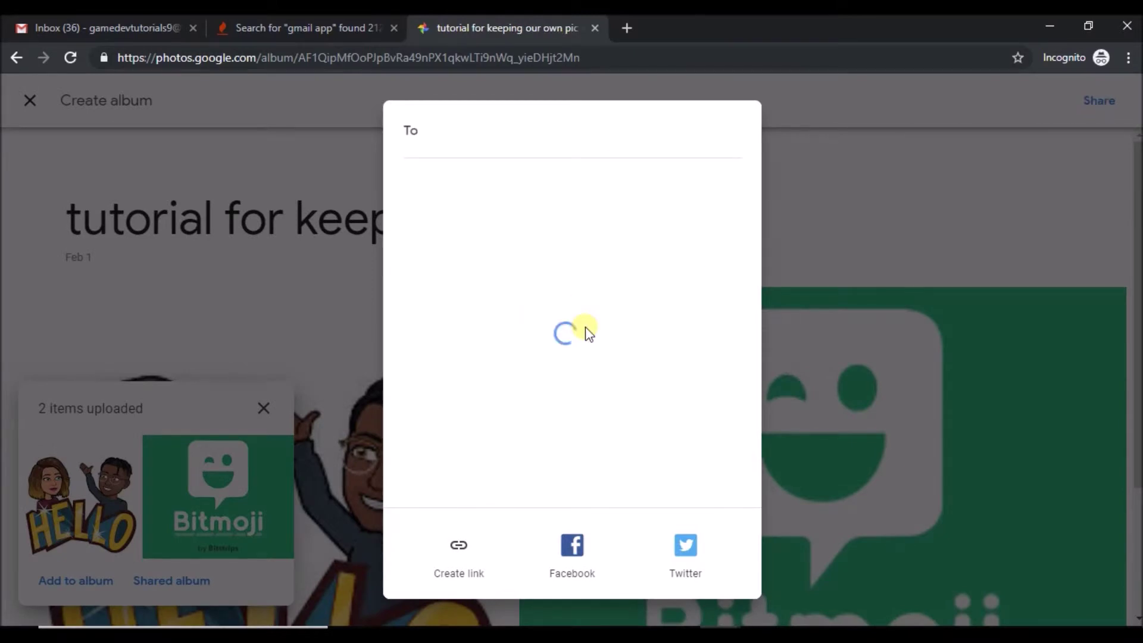
{"action": "left_click", "coordinate": [541, 236]}
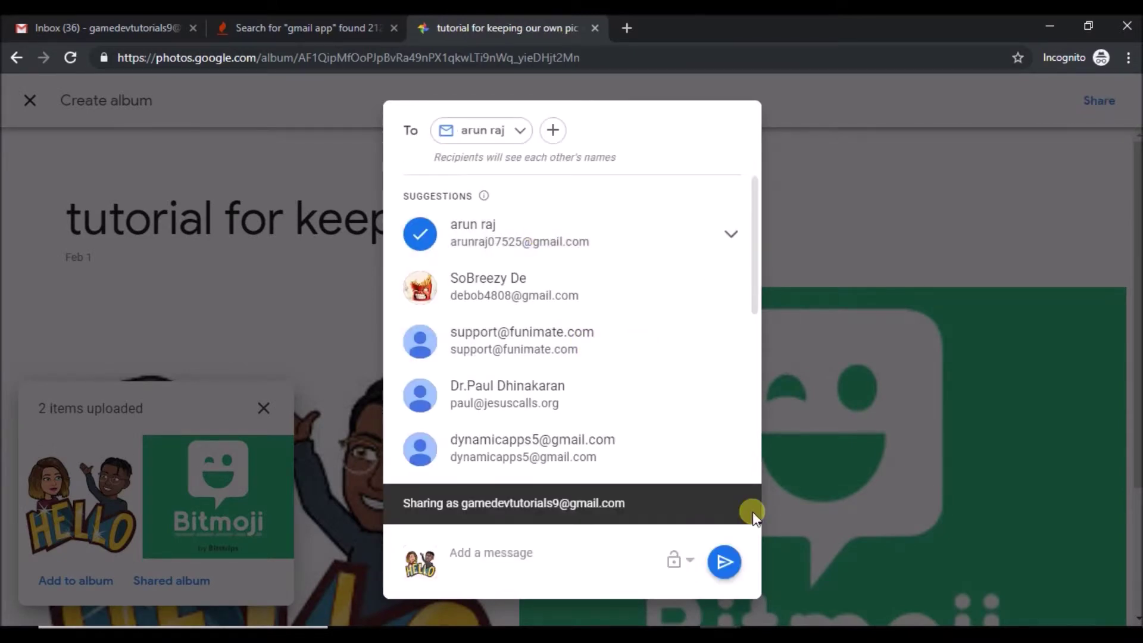
{"action": "left_click", "coordinate": [727, 563]}
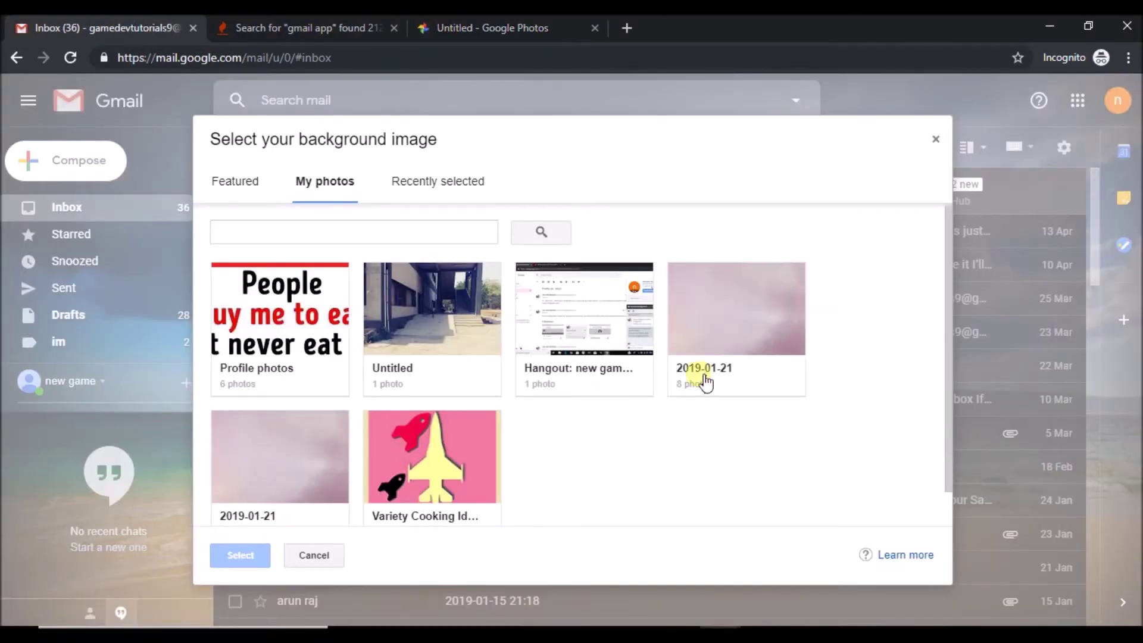
Step: Reopen My photos in Gmail's theme picker after checking the uploaded album in Google Photos
{"action": "left_click", "coordinate": [937, 138]}
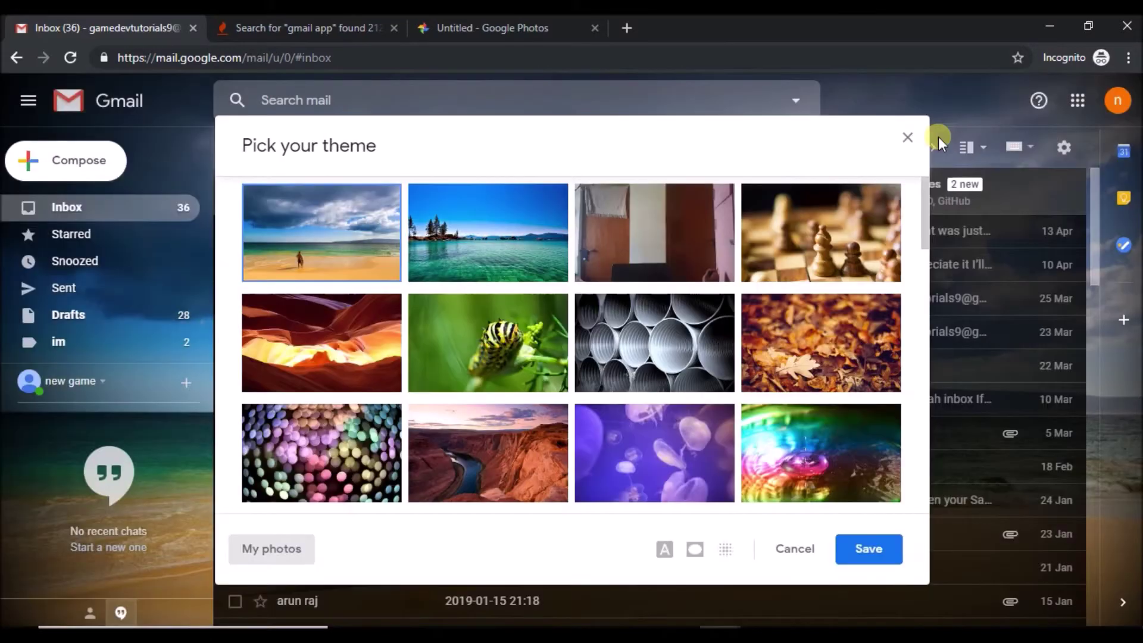
{"action": "left_click", "coordinate": [277, 541]}
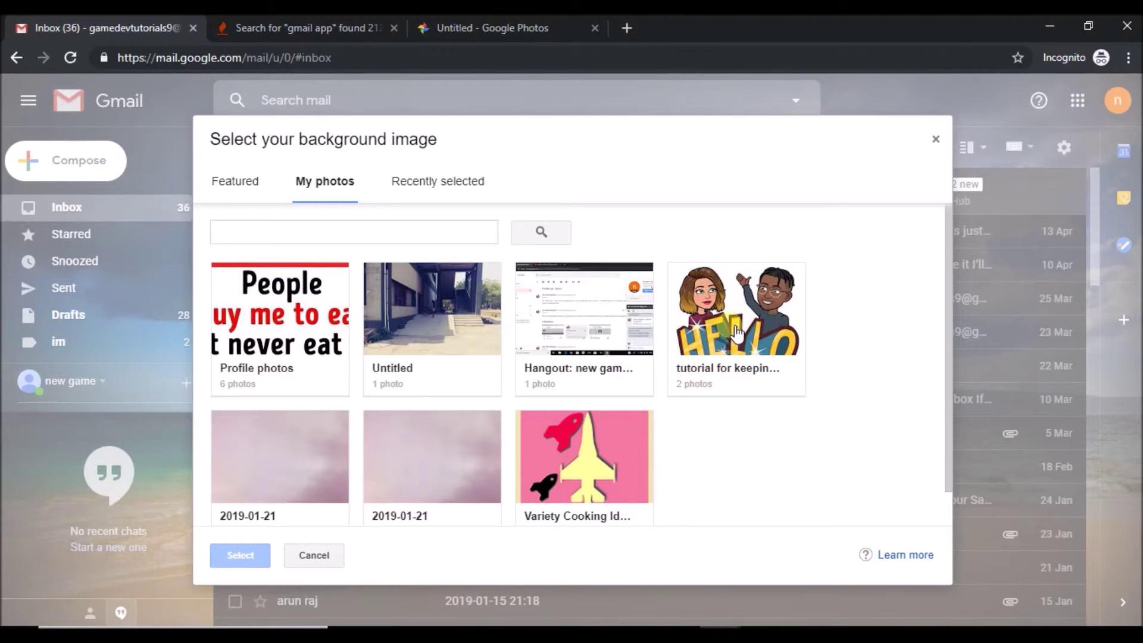
{"action": "left_click", "coordinate": [522, 32]}
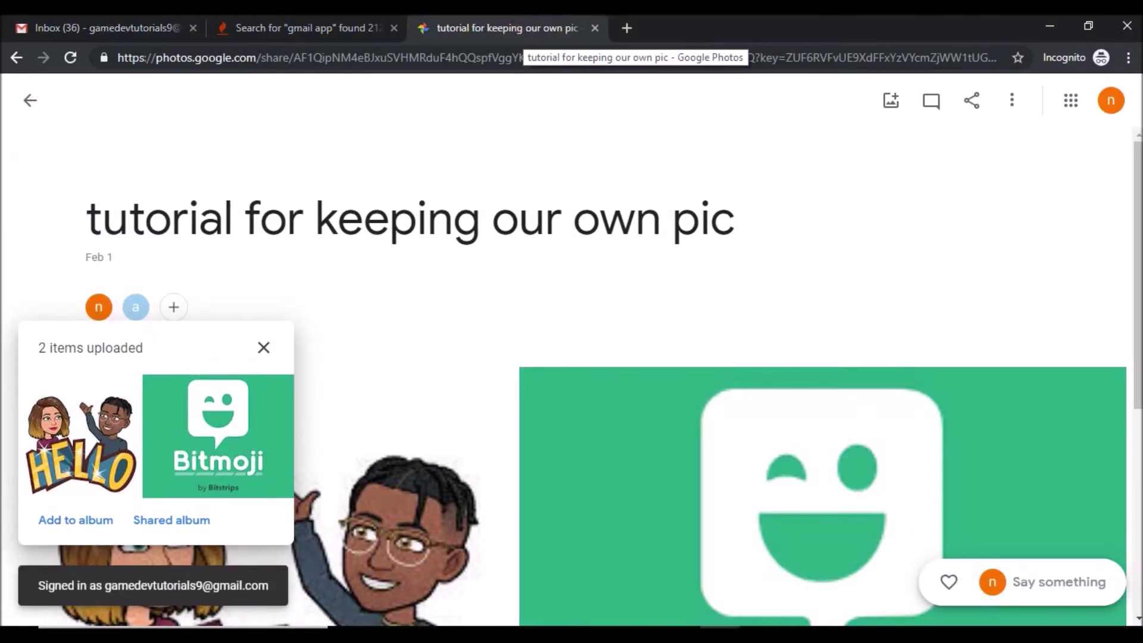
{"action": "key", "text": "ctrl+1"}
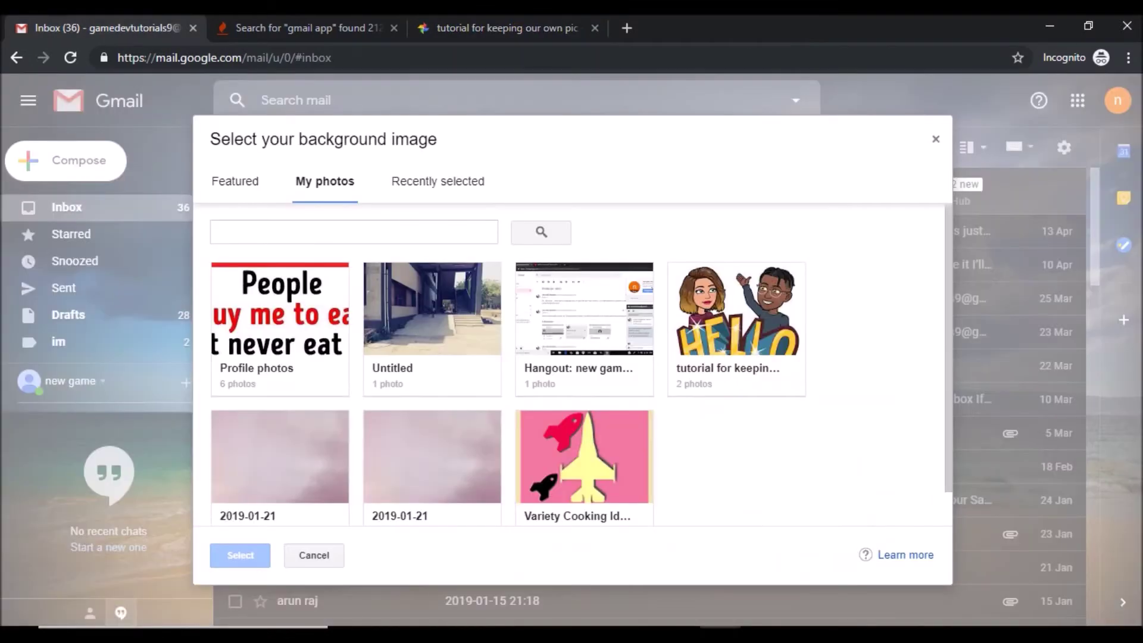
Step: Select the HELLO image from the 'tutorial for keeping our own pic' album
{"action": "left_click", "coordinate": [749, 327]}
{"action": "left_click", "coordinate": [291, 316]}
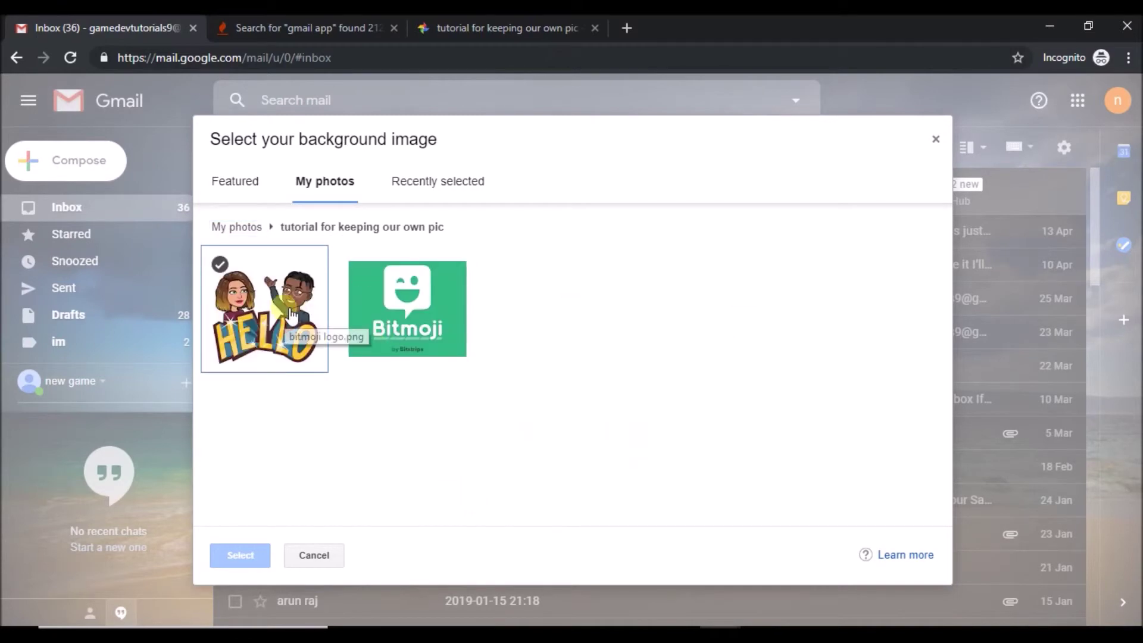
{"action": "left_click", "coordinate": [291, 316]}
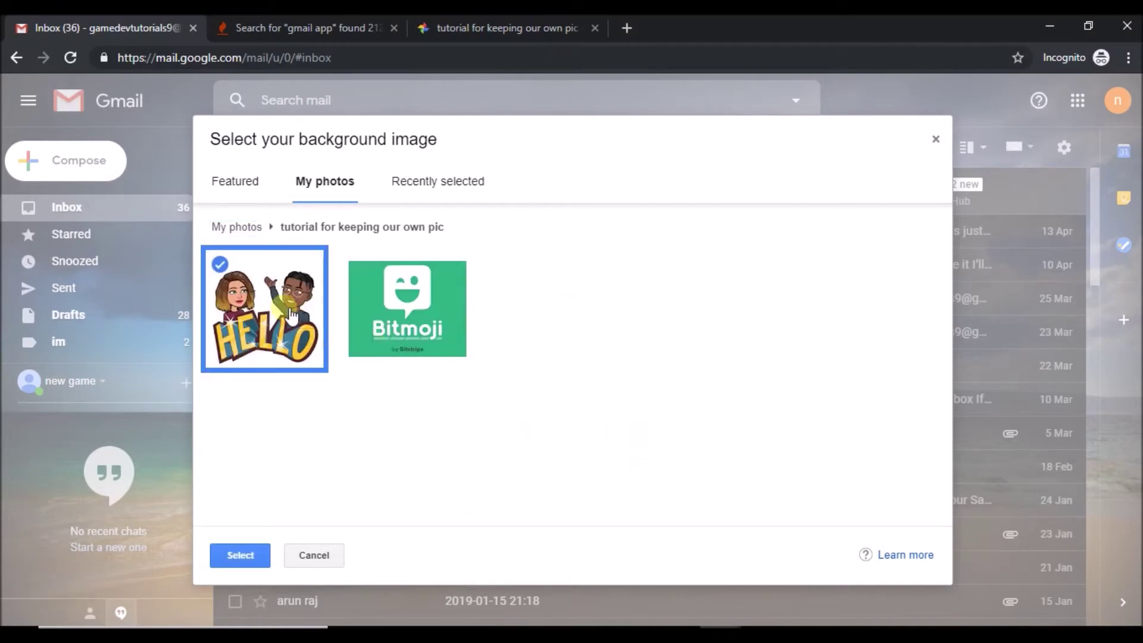
{"action": "left_click", "coordinate": [241, 555]}
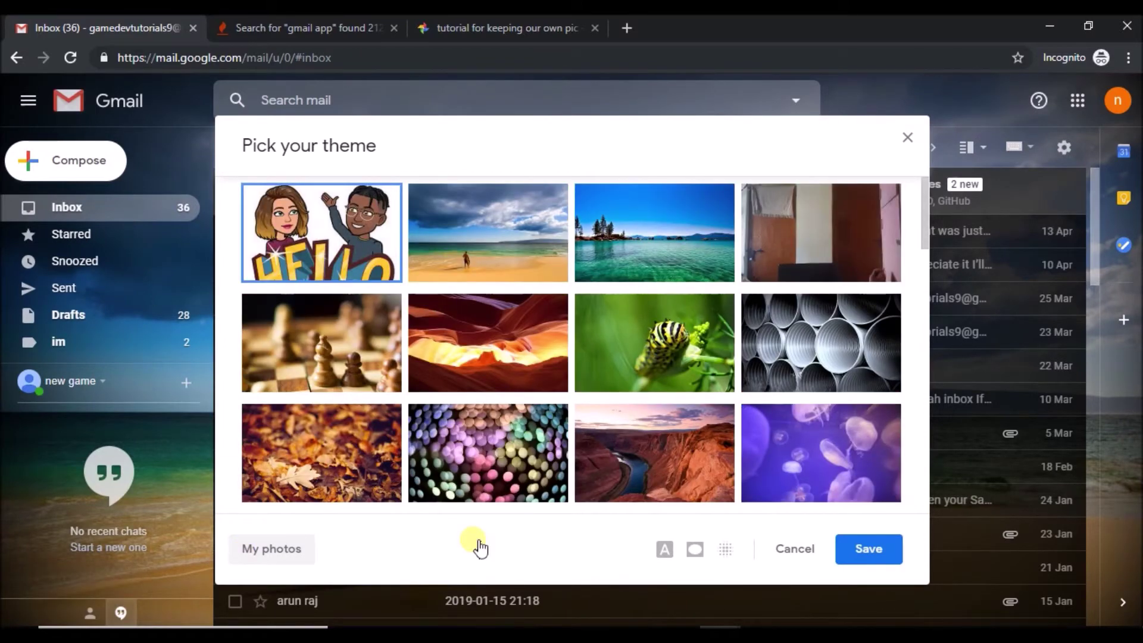
Step: Save the HELLO theme, then change its text background to Dark and save again
{"action": "left_click", "coordinate": [876, 549]}
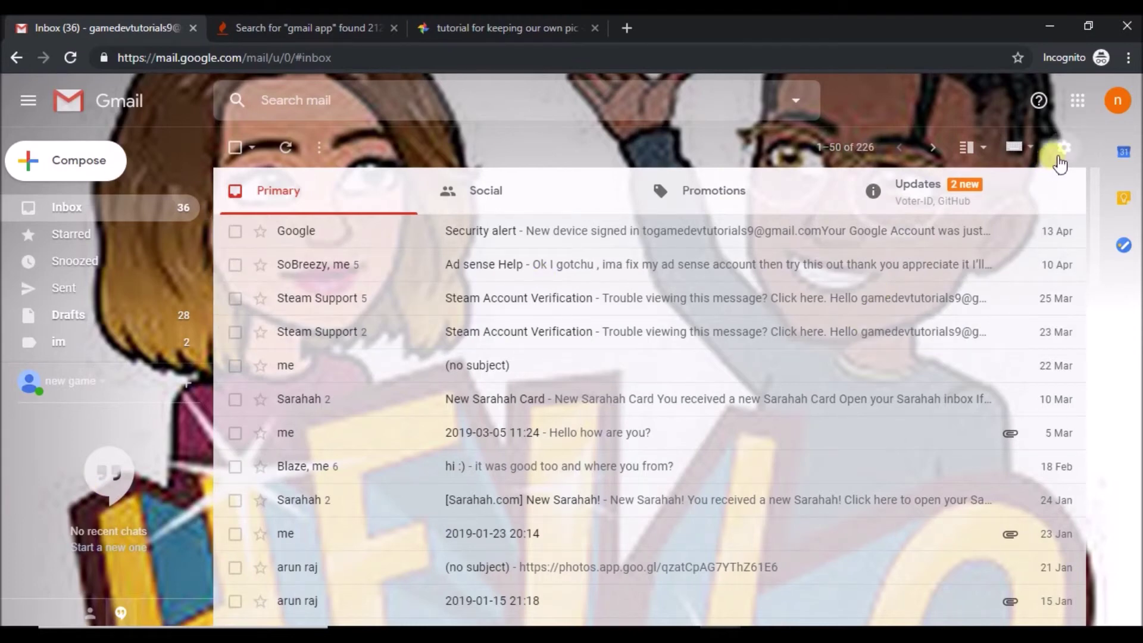
{"action": "left_click", "coordinate": [1059, 162]}
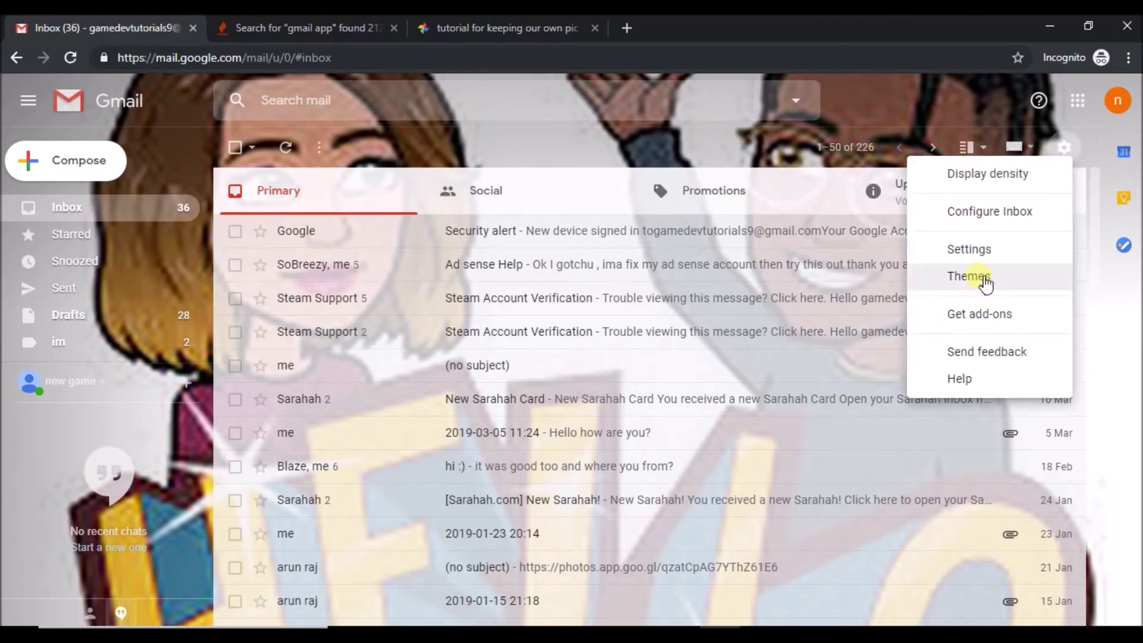
{"action": "left_click", "coordinate": [980, 278]}
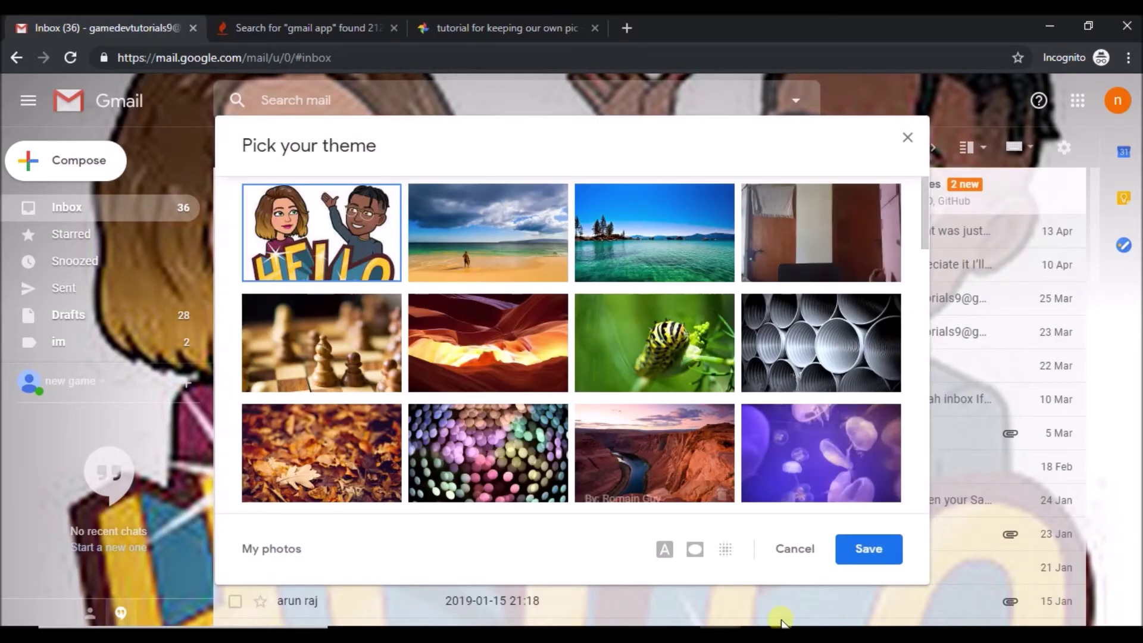
{"action": "left_click", "coordinate": [666, 550]}
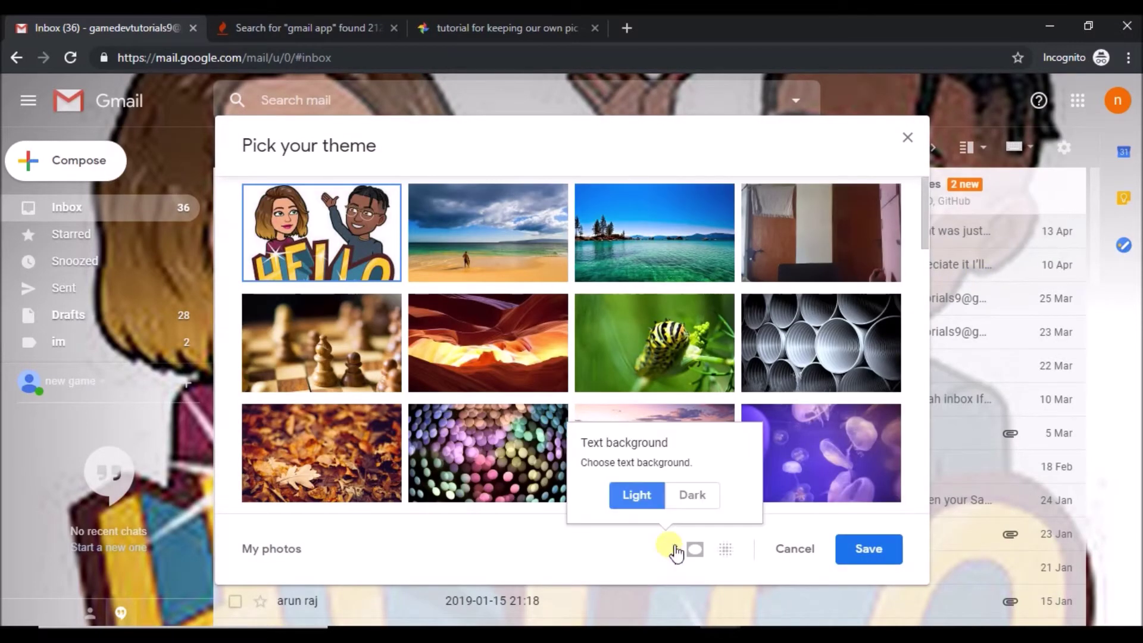
{"action": "left_click", "coordinate": [707, 493]}
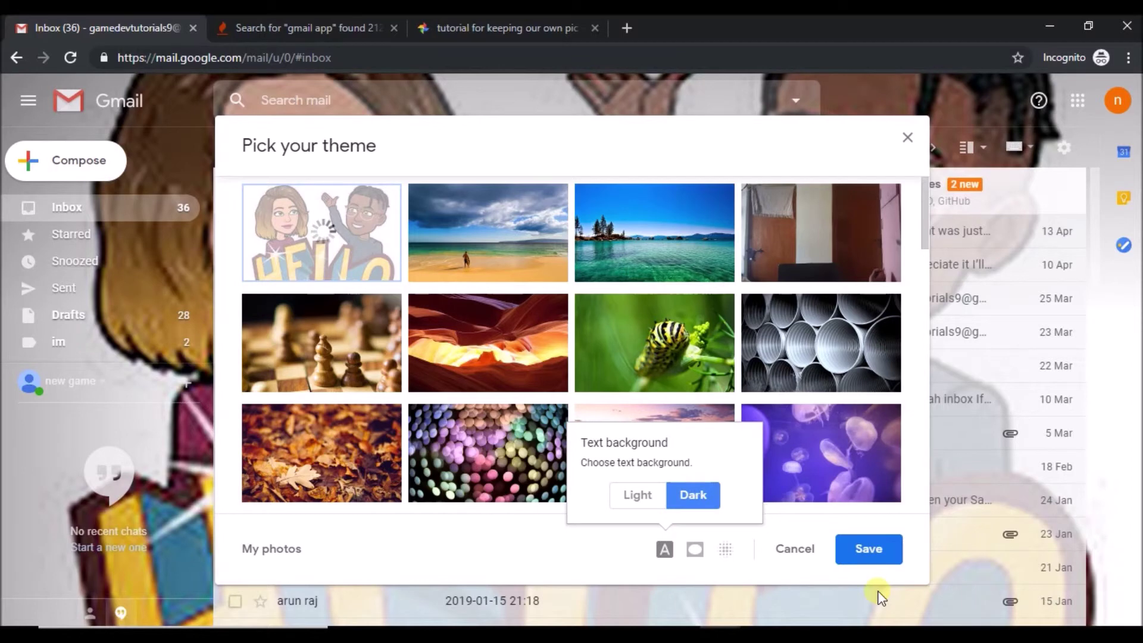
{"action": "left_click", "coordinate": [881, 549]}
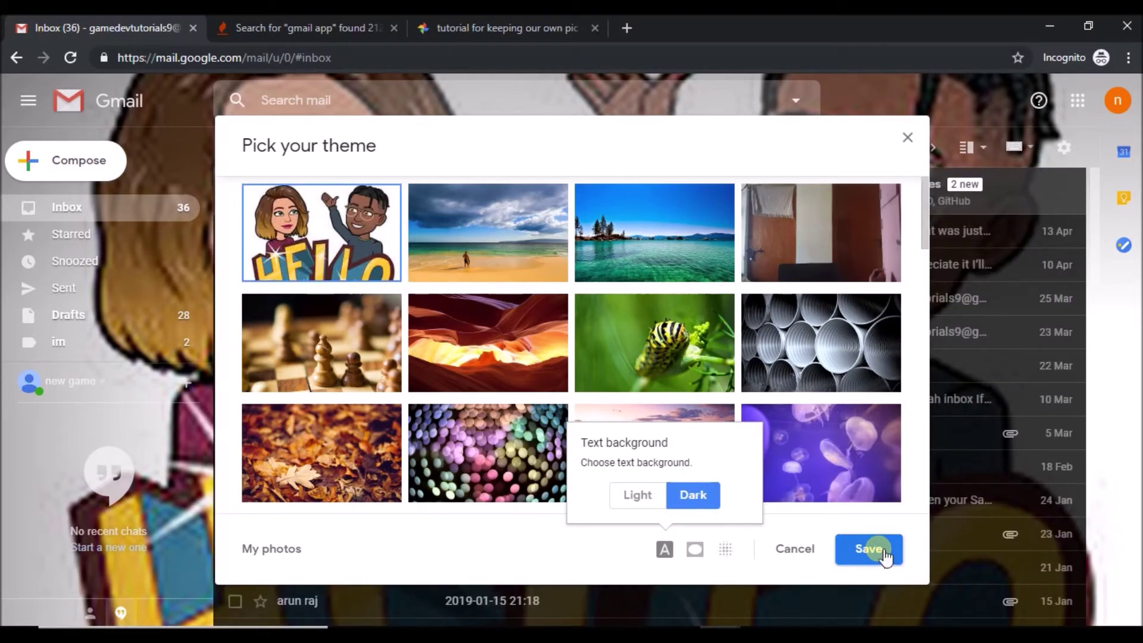
{"action": "left_click", "coordinate": [909, 139]}
{"action": "mouse_move", "coordinate": [994, 464]}
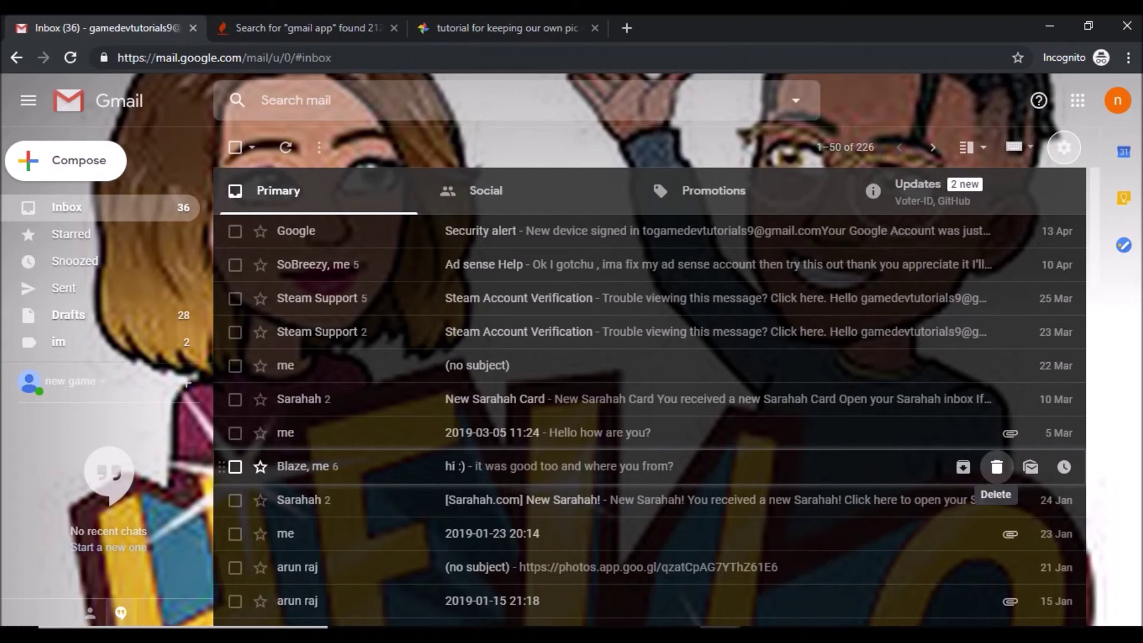
{"action": "left_click", "coordinate": [1062, 153]}
{"action": "left_click", "coordinate": [987, 283]}
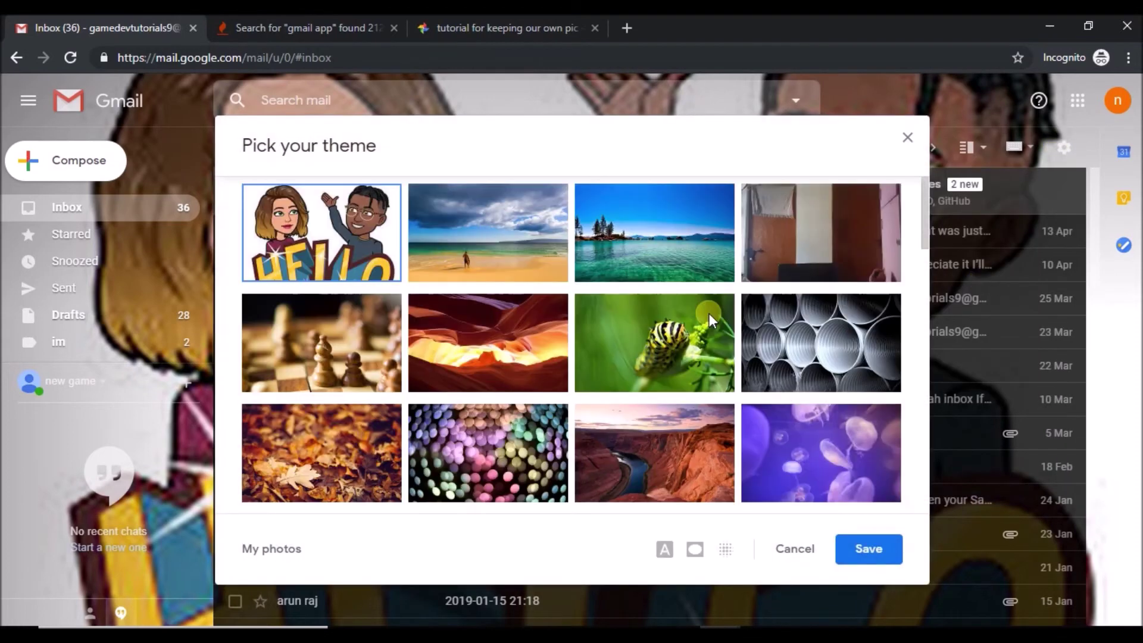